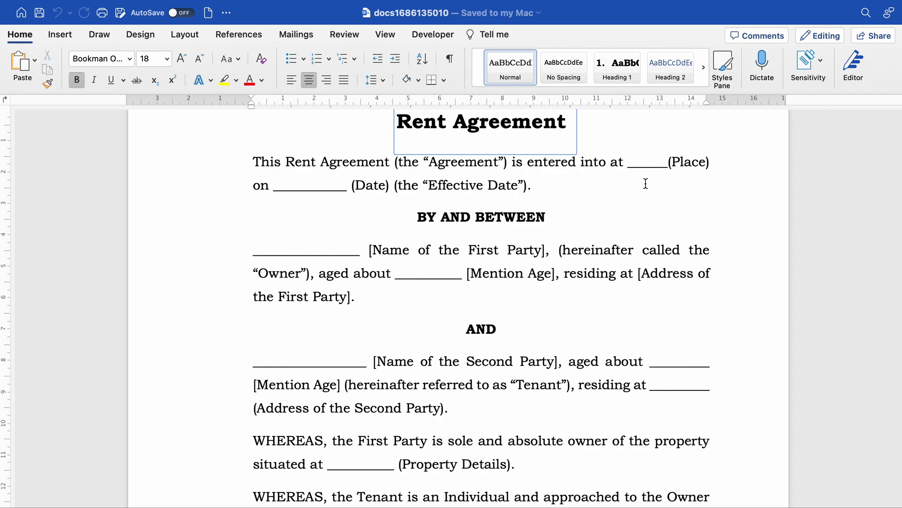
Examine the agreement's opening, including the place, date and party blanks and the property details blank
click(648, 164)
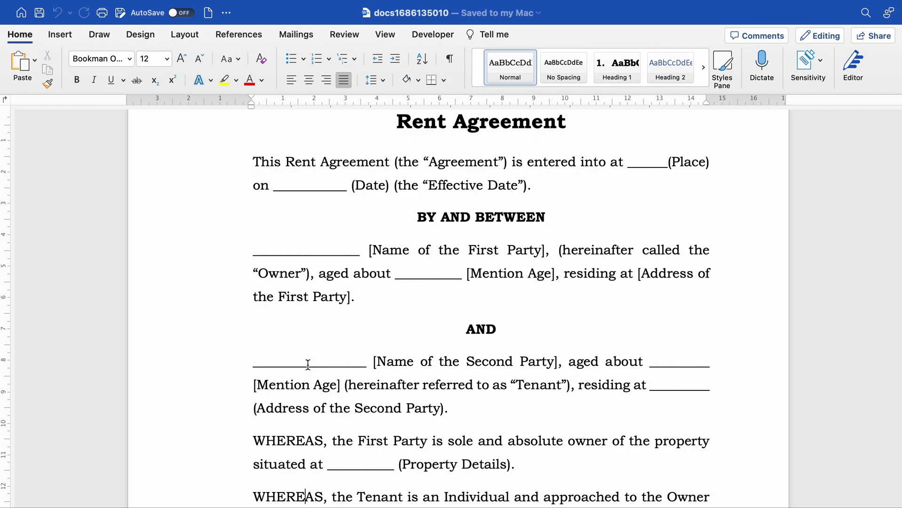
scroll(308, 364, down, 3)
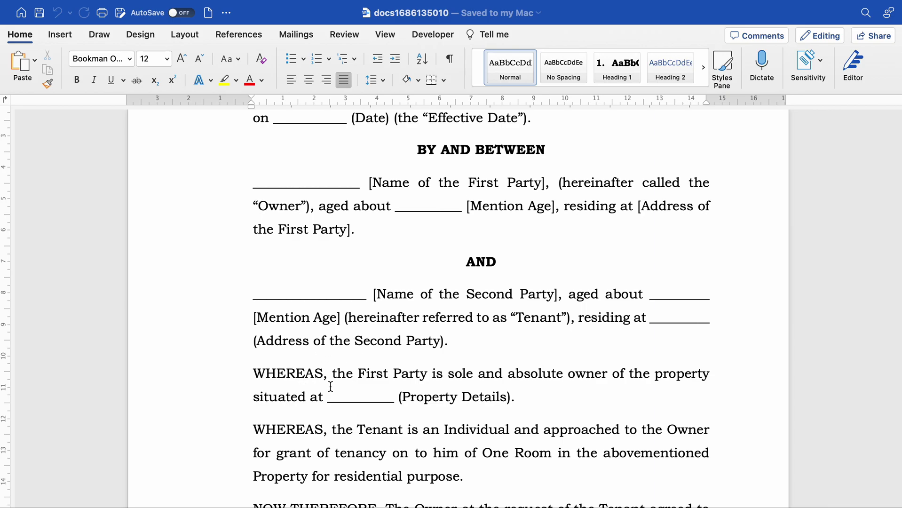
scroll(545, 380, down, 4)
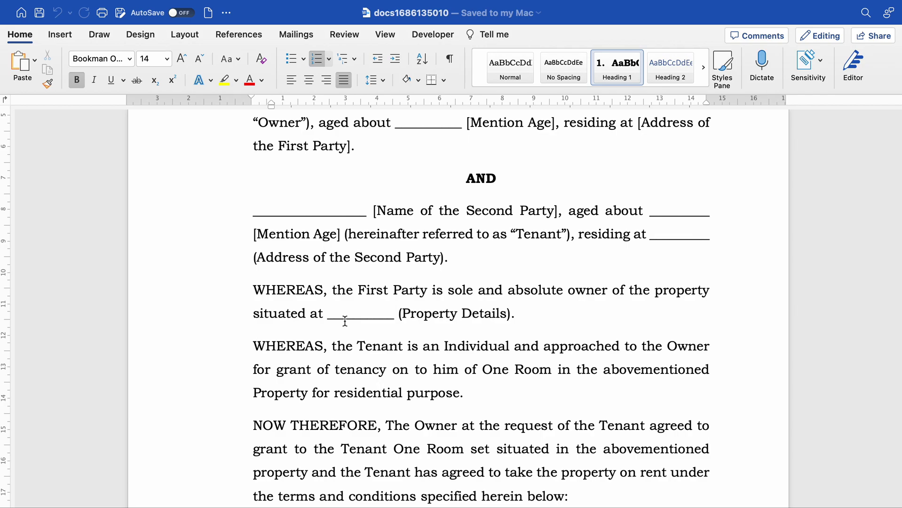
click(345, 321)
double_click(345, 321)
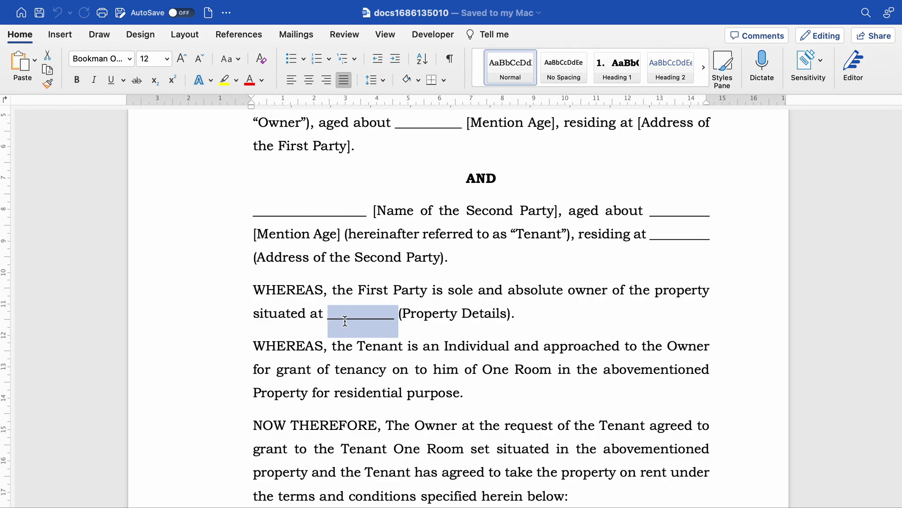
click(385, 314)
key(Down)
key(Down)
key(Down)
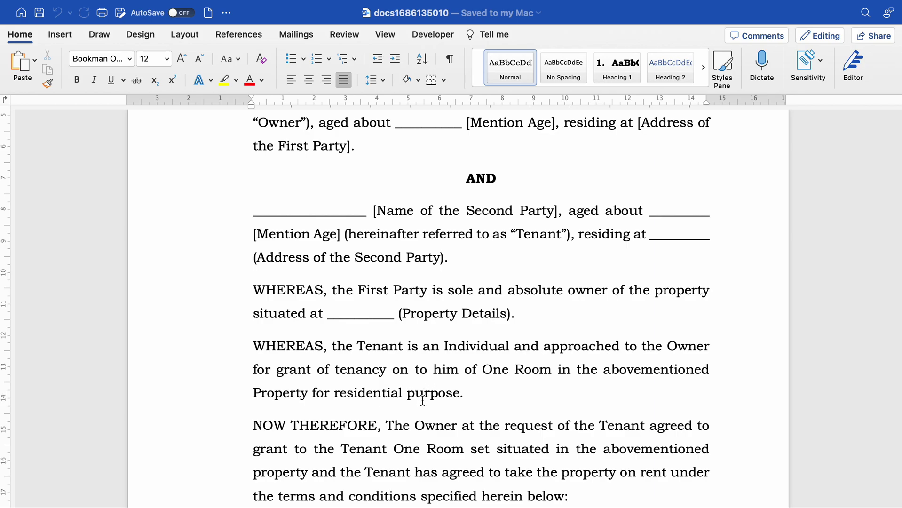
Review the One Room wording in the tenant recital and the Period of Tenancy and Schedule of Property clauses
double_click(488, 369)
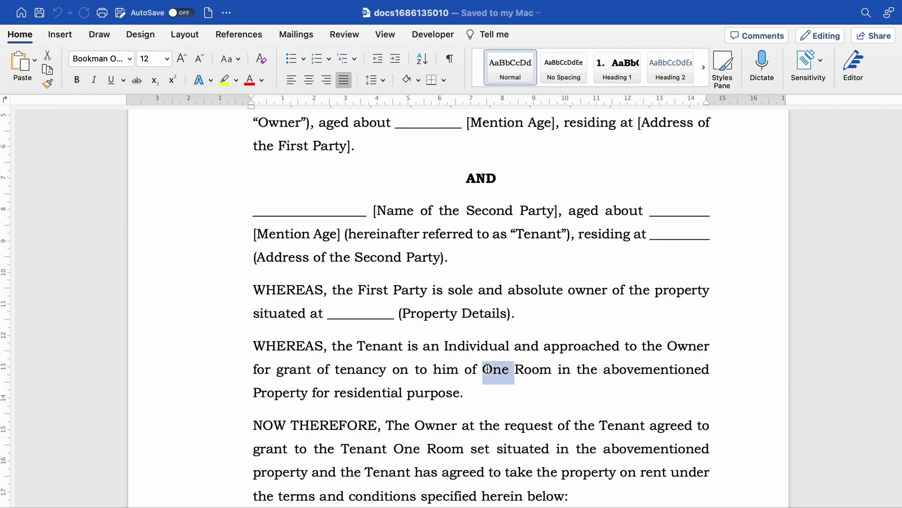
click(526, 375)
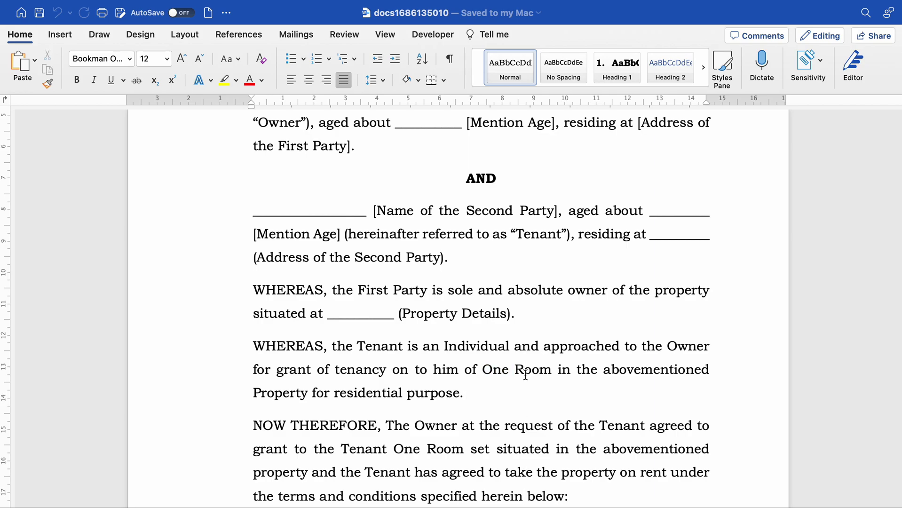
scroll(525, 375, down, 1)
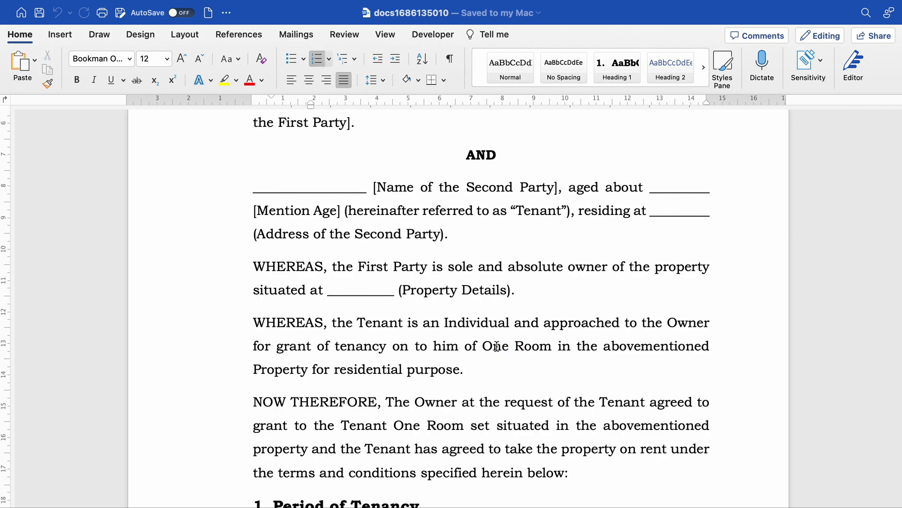
scroll(449, 365, down, 2)
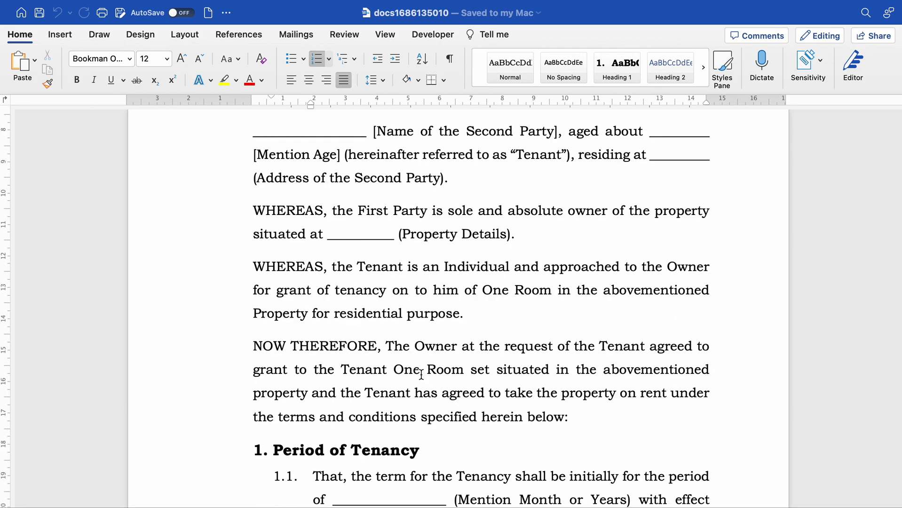
scroll(414, 368, down, 10)
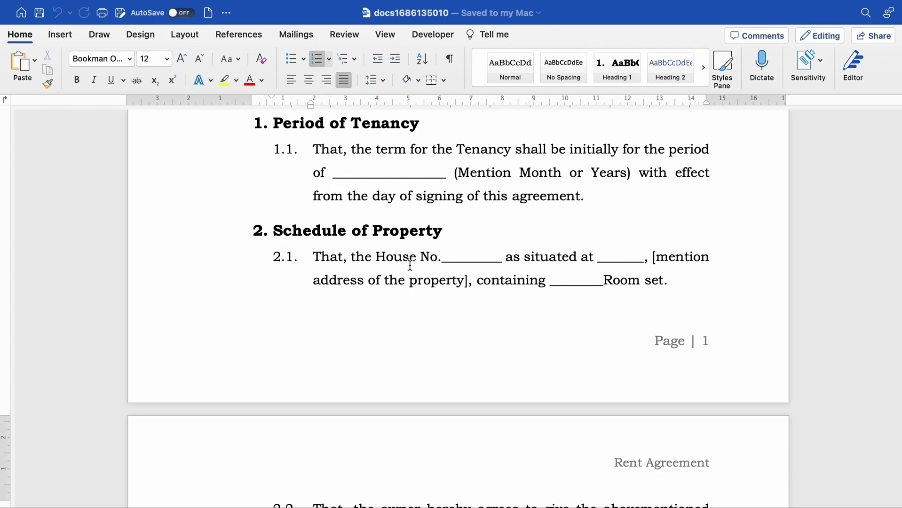
scroll(412, 264, down, 5)
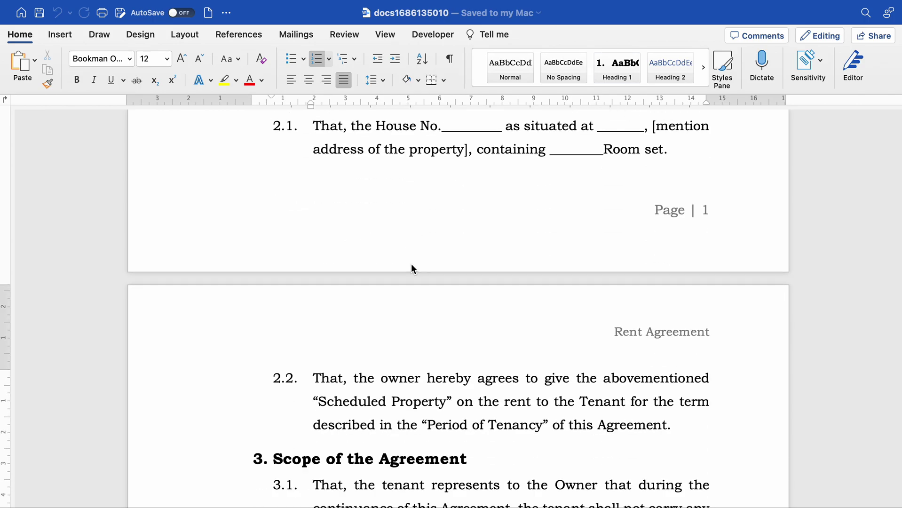
Read the Scope of the Agreement and the Maintenance and Other Charges sections
scroll(412, 264, down, 4)
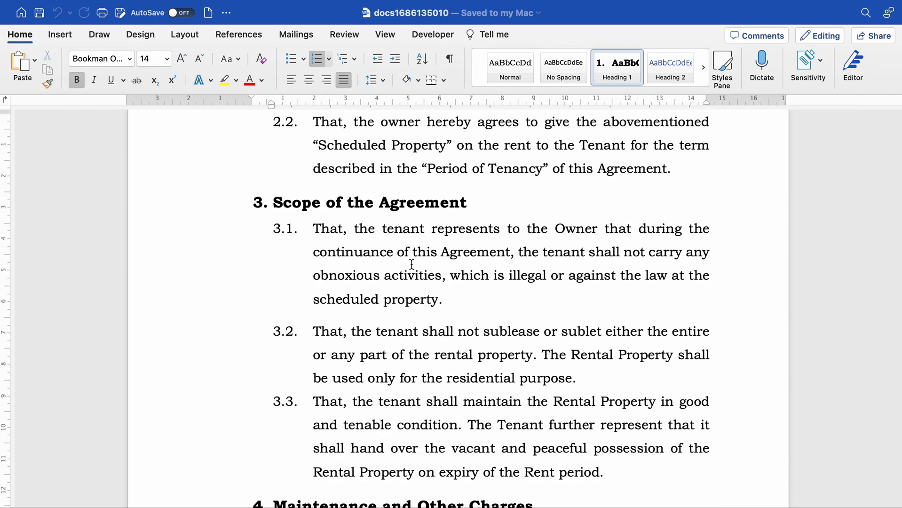
scroll(412, 264, down, 2)
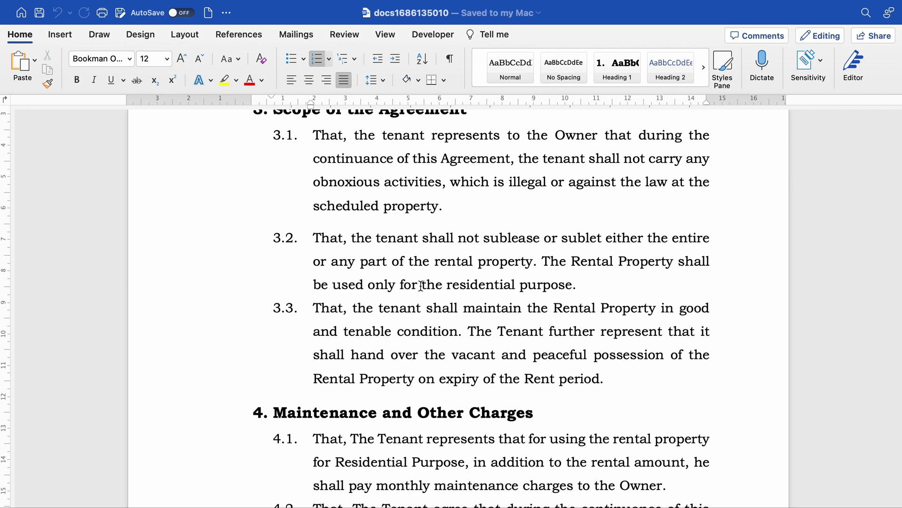
scroll(426, 286, down, 4)
scroll(425, 286, down, 3)
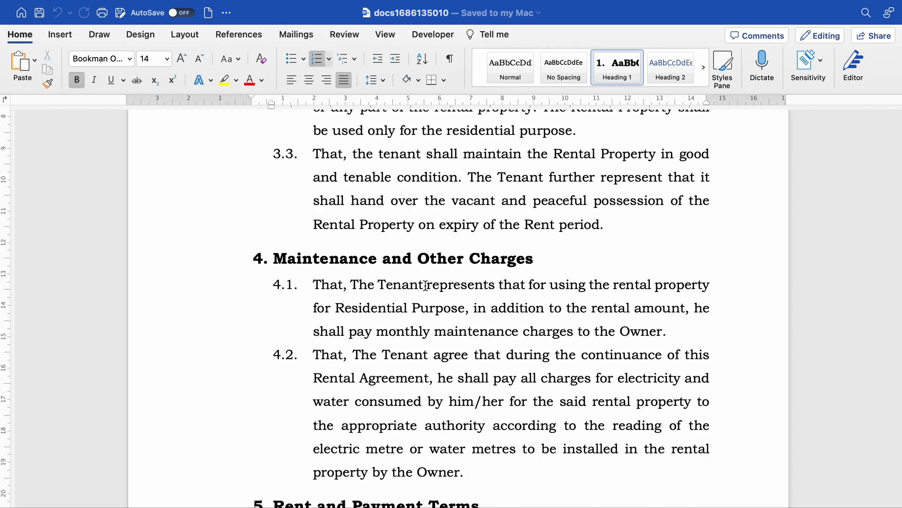
scroll(442, 261, down, 2)
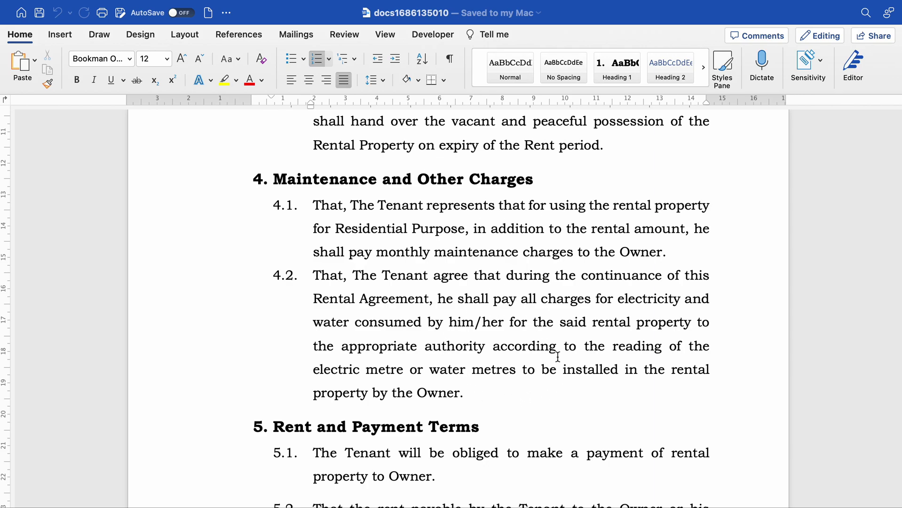
scroll(558, 358, down, 8)
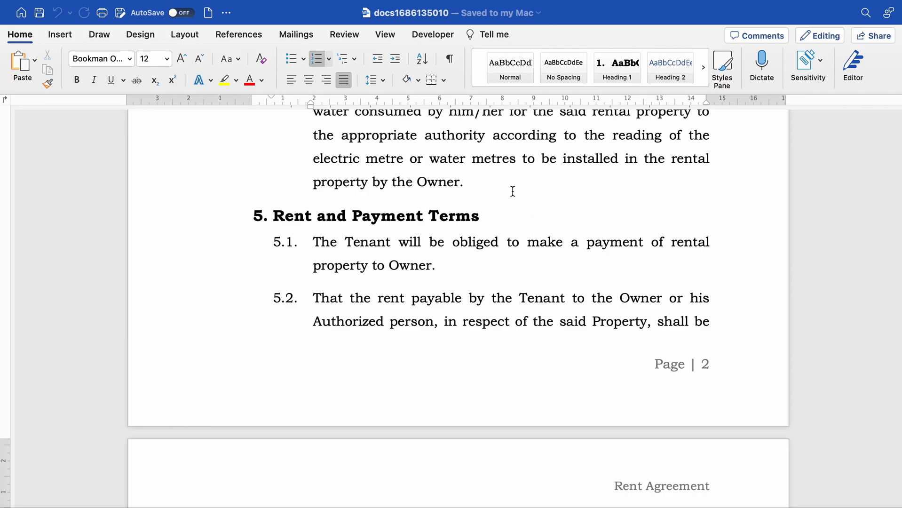
scroll(513, 175, down, 1)
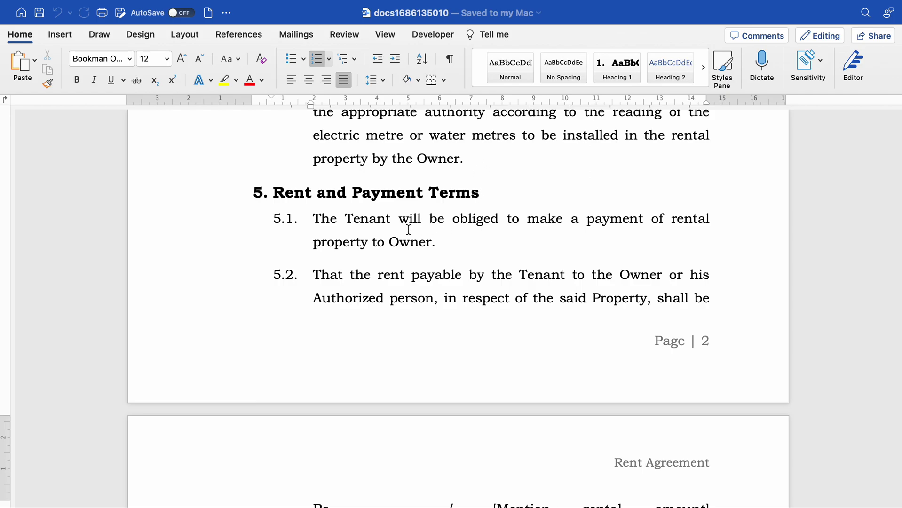
Examine clause 5.2 of the Rent and Payment Terms, checking the rental amount and payment day blanks
scroll(385, 228, down, 7)
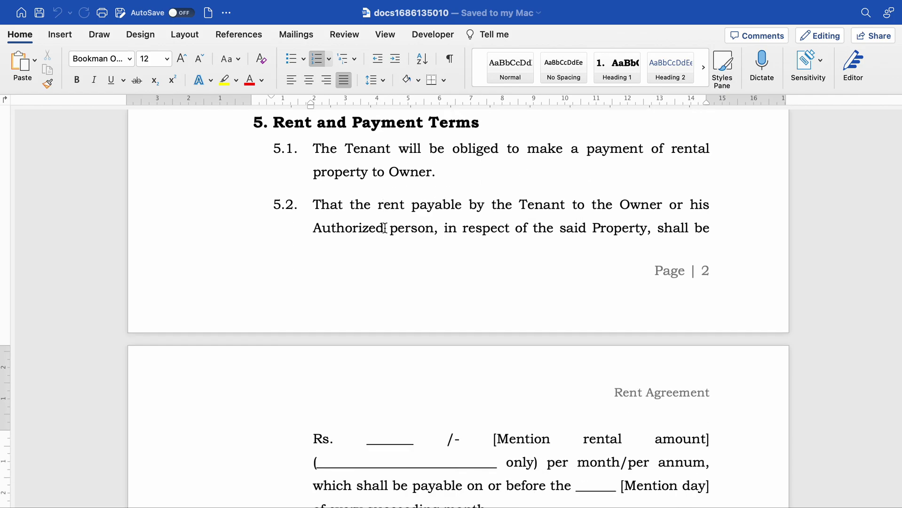
scroll(386, 231, down, 1)
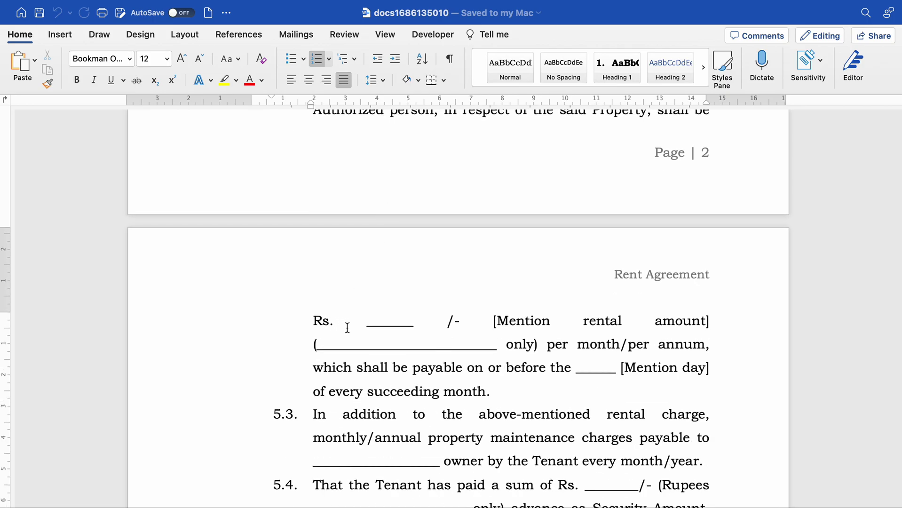
double_click(409, 324)
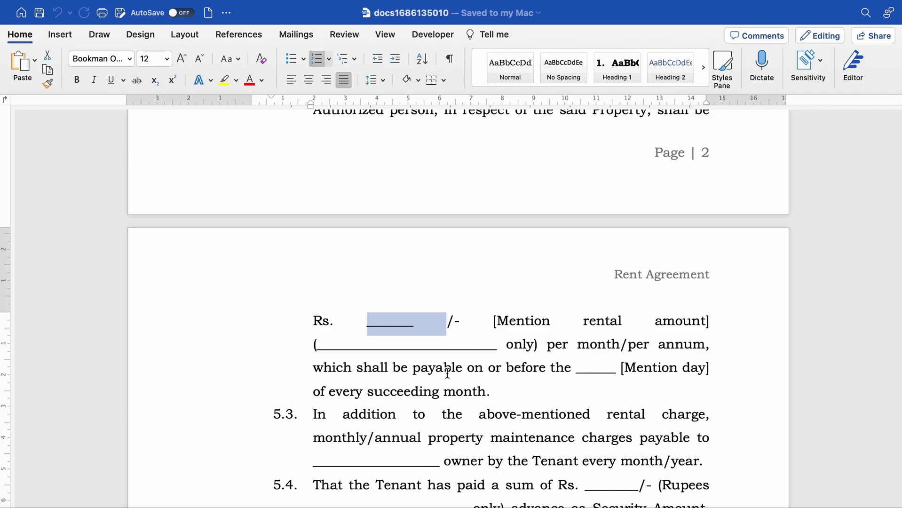
click(556, 367)
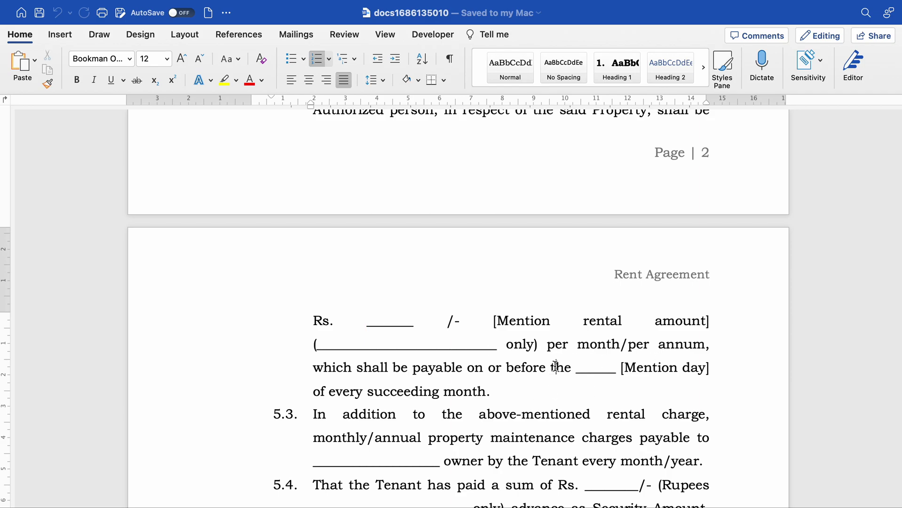
double_click(591, 369)
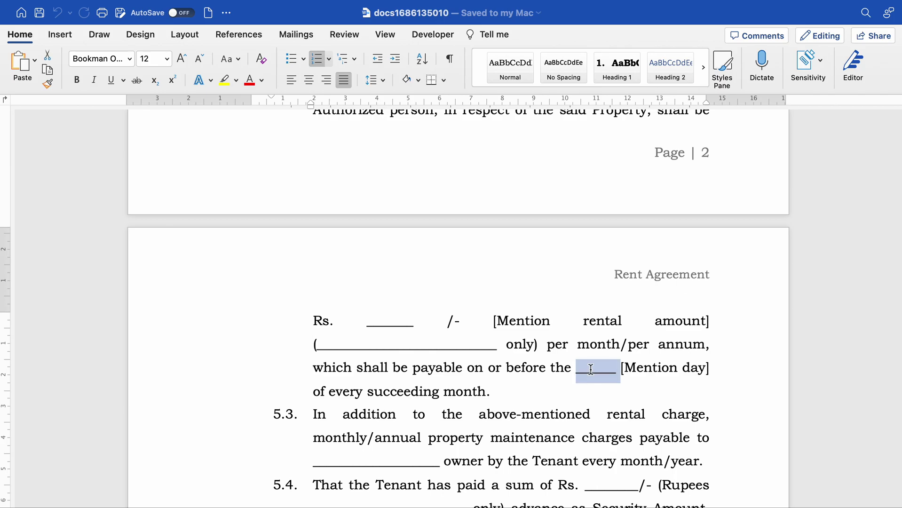
double_click(592, 370)
click(584, 373)
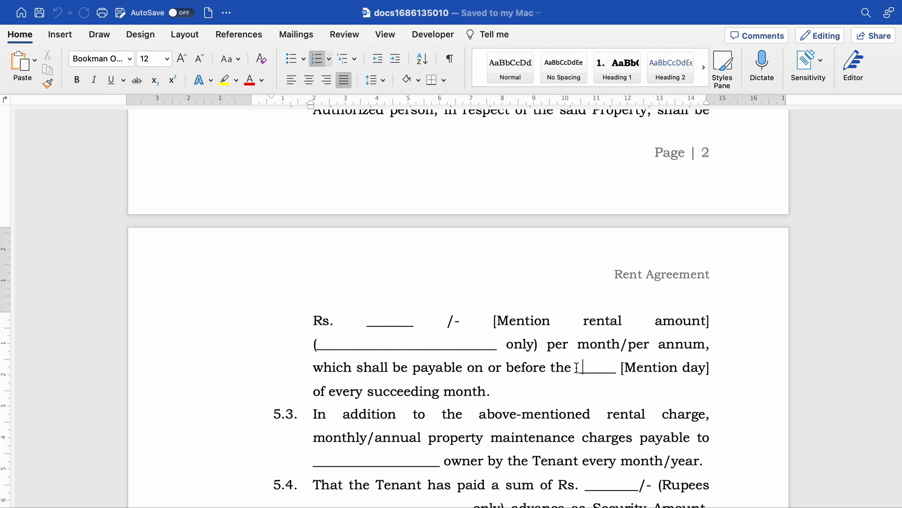
double_click(576, 368)
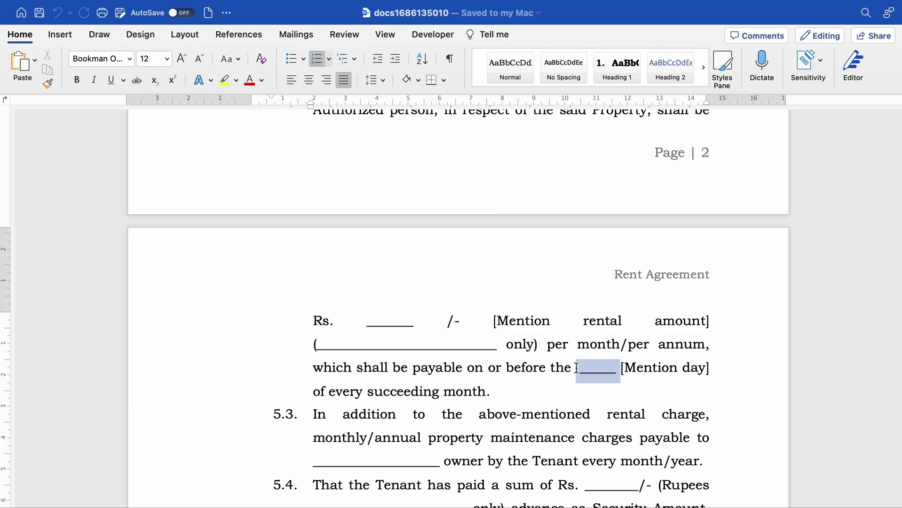
Review the maintenance charges blank in clause 5.3 and the security amount terms in clause 5.4
click(439, 388)
key(Down)
key(Down)
key(Down)
key(Down)
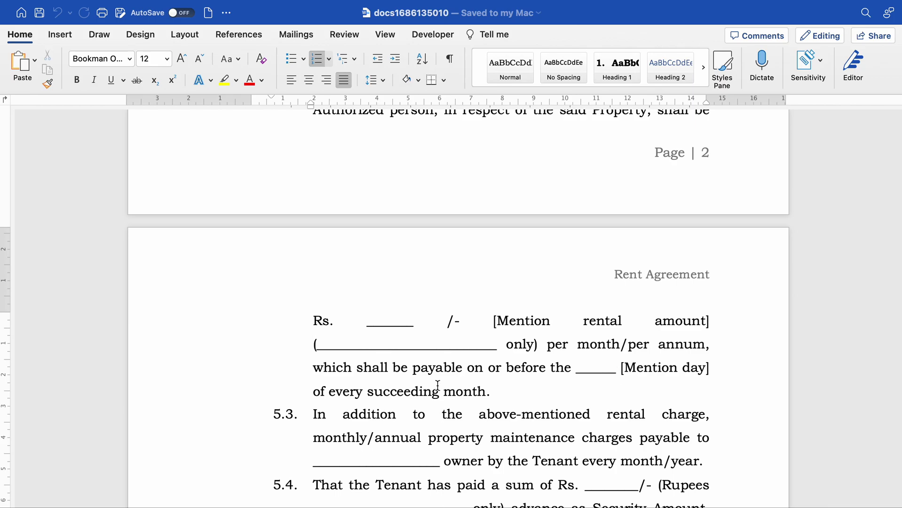
key(Down)
key(Down)
key(Down)
key(Down)
key(Down)
key(Down)
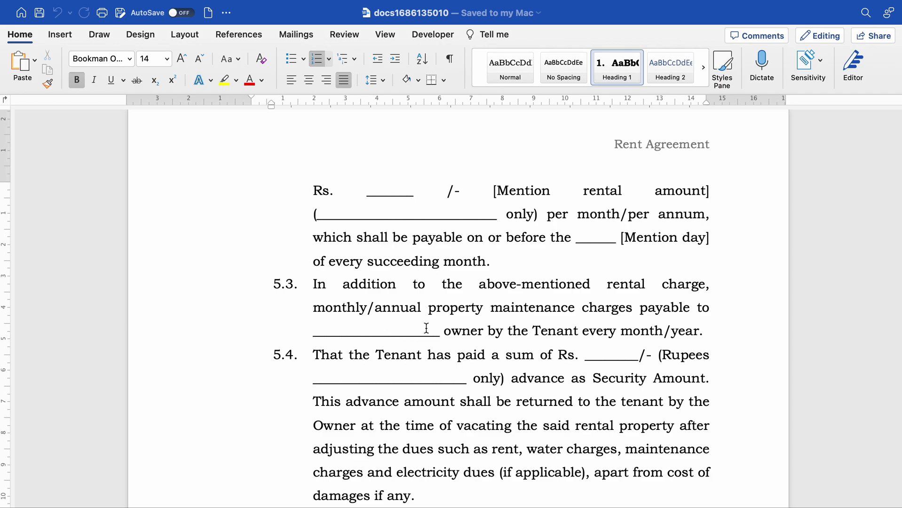
click(371, 332)
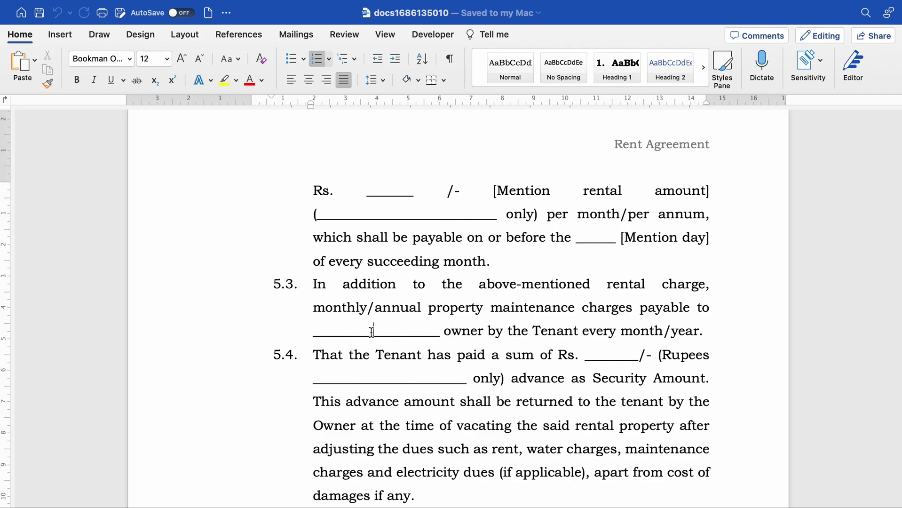
click(505, 362)
key(Down)
key(Down)
key(Down)
scroll(504, 365, down, 5)
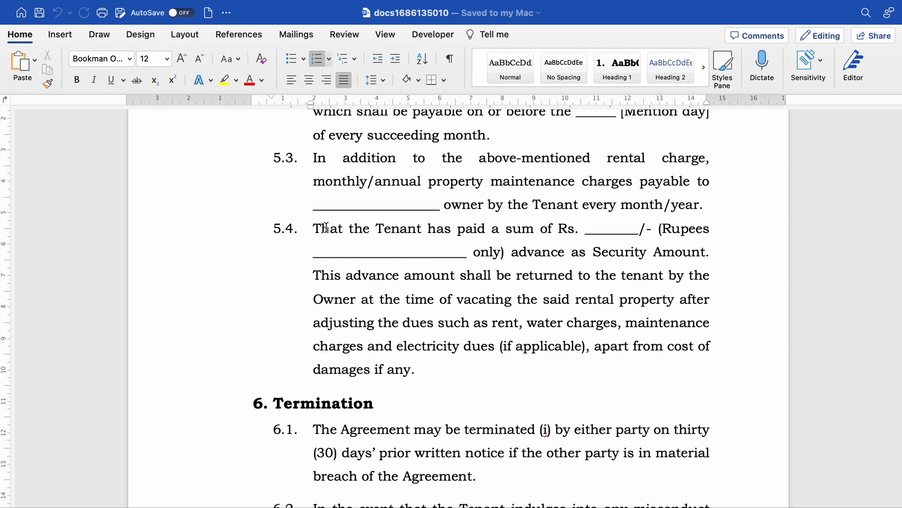
Read the Termination and Governing Law sections, the Owner and Tenant signature block, and the witness blanks
scroll(346, 318, down, 3)
scroll(347, 322, down, 4)
scroll(347, 322, down, 7)
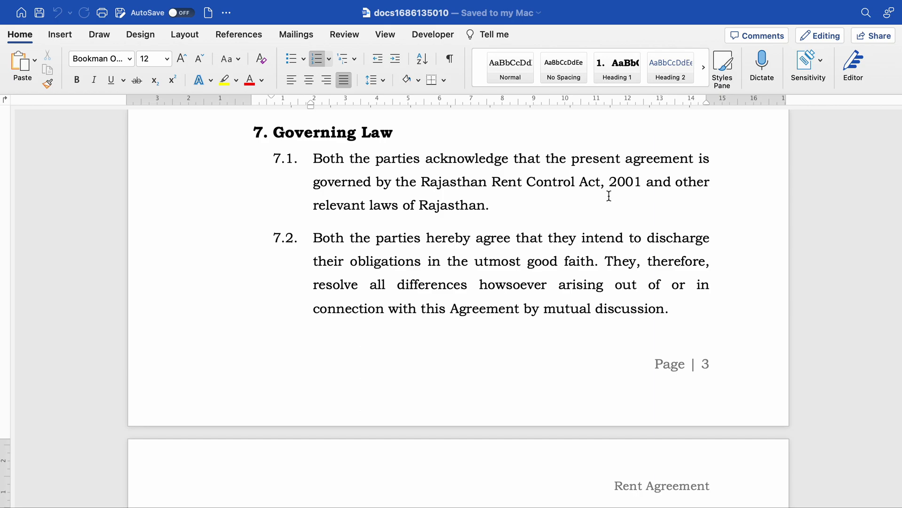
scroll(565, 207, down, 3)
scroll(565, 207, down, 8)
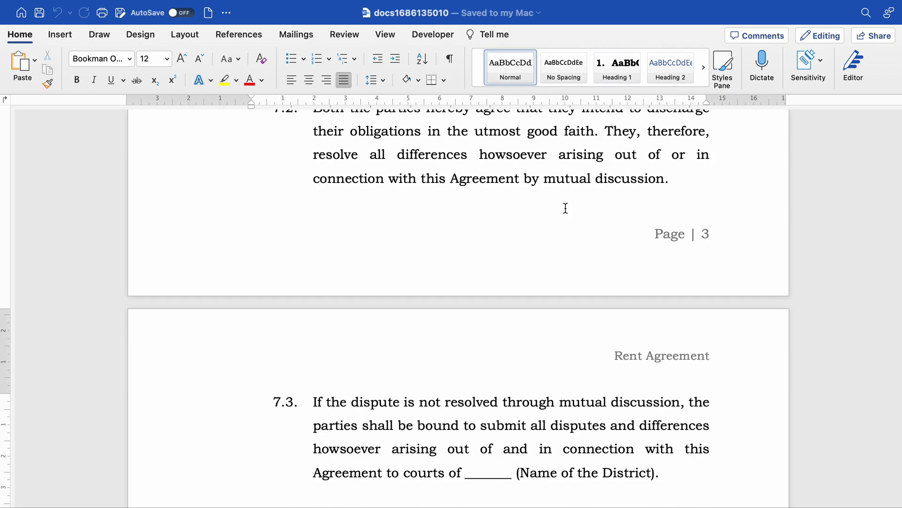
scroll(565, 207, down, 5)
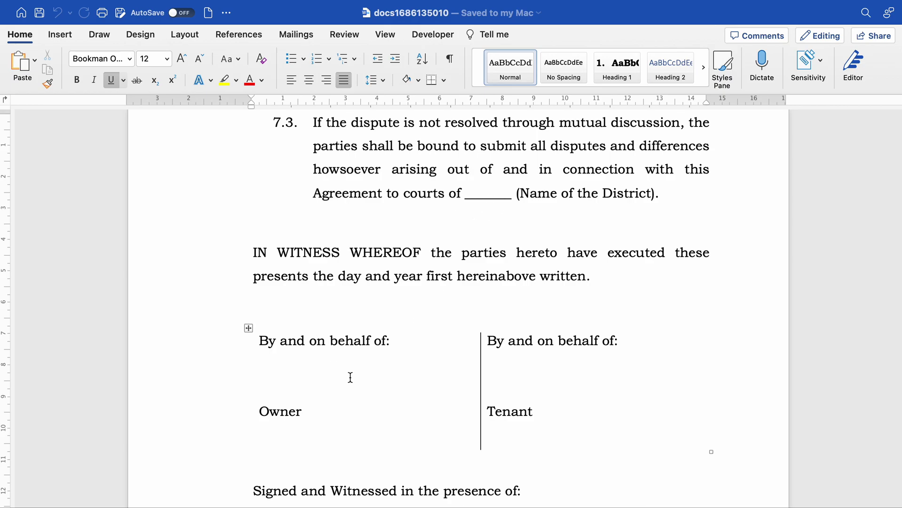
click(299, 397)
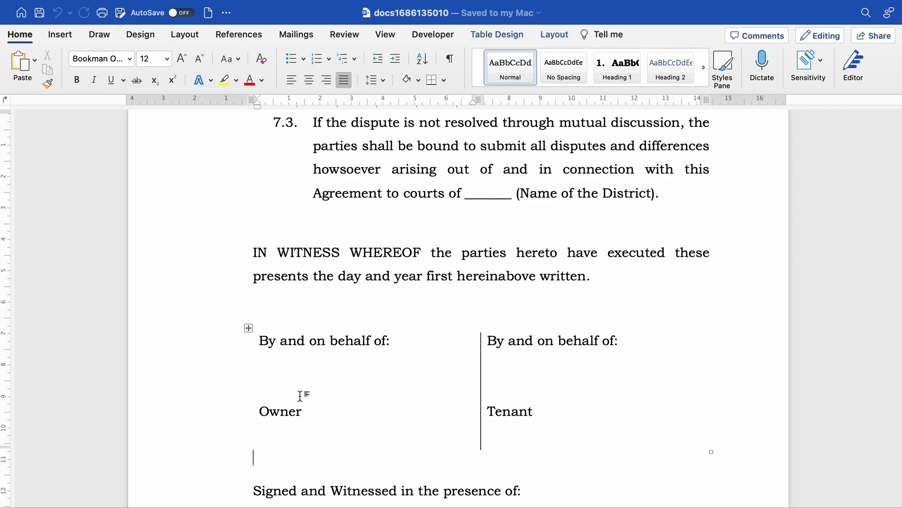
scroll(300, 397, down, 3)
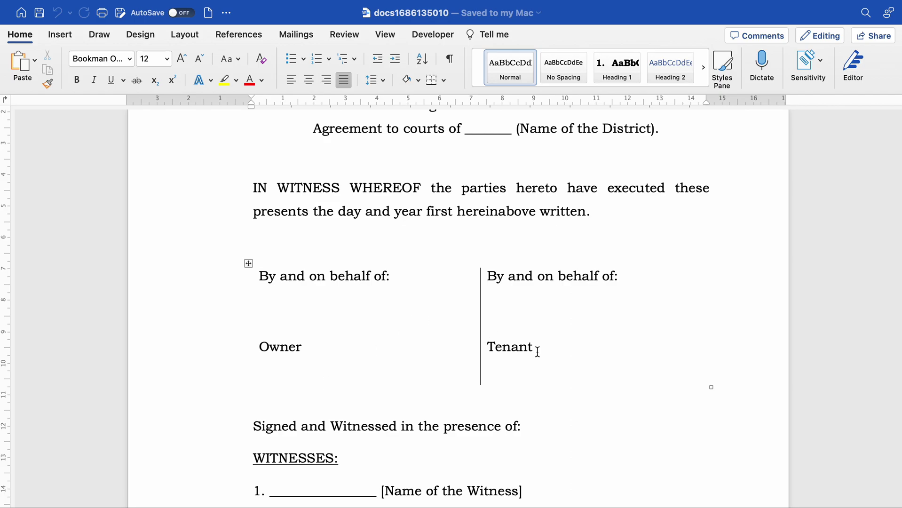
scroll(311, 407, down, 3)
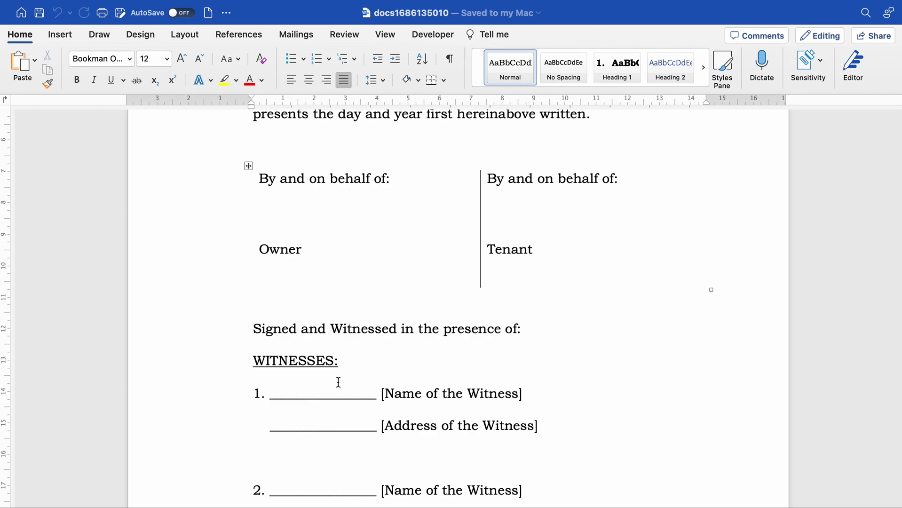
Go back up through the agreement from the witness section towards its beginning
key(Up)
key(Up)
key(Up)
key(Up)
key(Up)
key(Up)
key(Up)
key(Up)
key(Up)
key(Up)
key(Up)
key(Up)
key(Up)
key(Up)
key(Up)
key(Up)
key(Up)
key(Up)
key(Up)
key(Up)
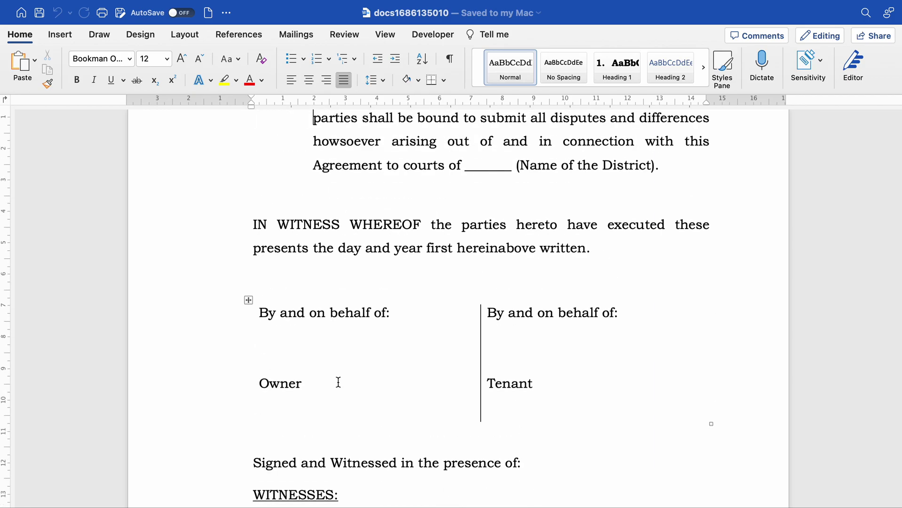
key(Up)
key(Up)
key(Up)
key(Up)
key(Up)
key(Up)
key(Up)
key(Up)
key(Up)
key(Up)
key(Up)
key(Up)
key(Up)
key(Up)
key(Up)
key(Up)
key(Up)
key(Up)
key(Up)
key(Up)
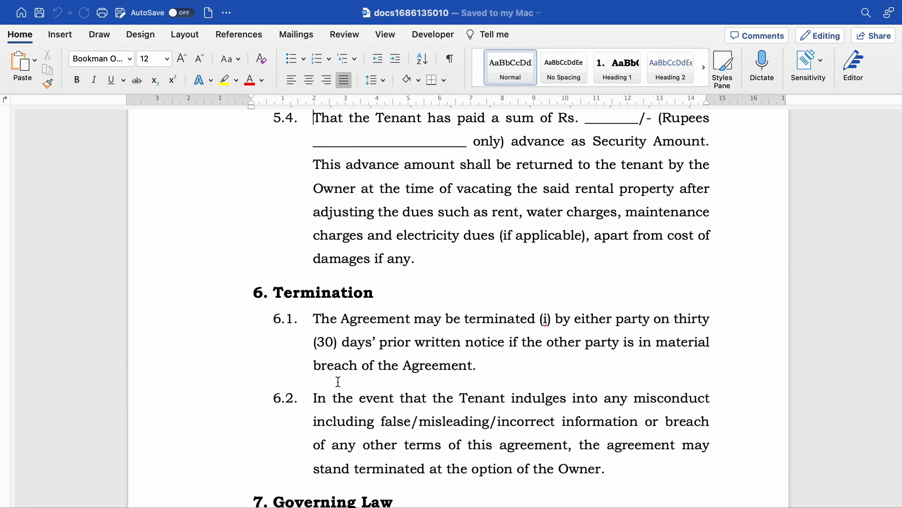